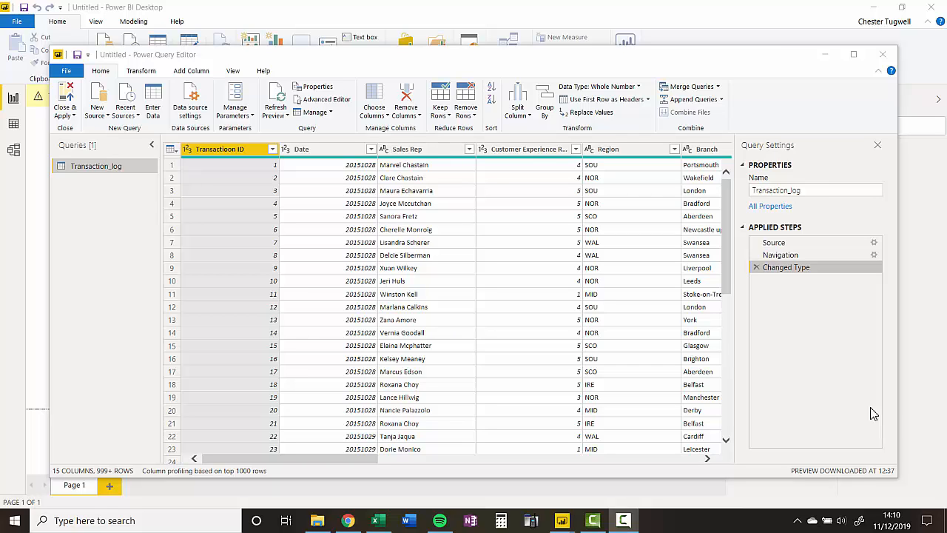
Step: Change the Date column's data type to Text, adding the conversion as a new step
{"action": "left_click", "coordinate": [372, 462]}
{"action": "left_click_drag", "start_coordinate": [372, 462], "coordinate": [348, 491]}
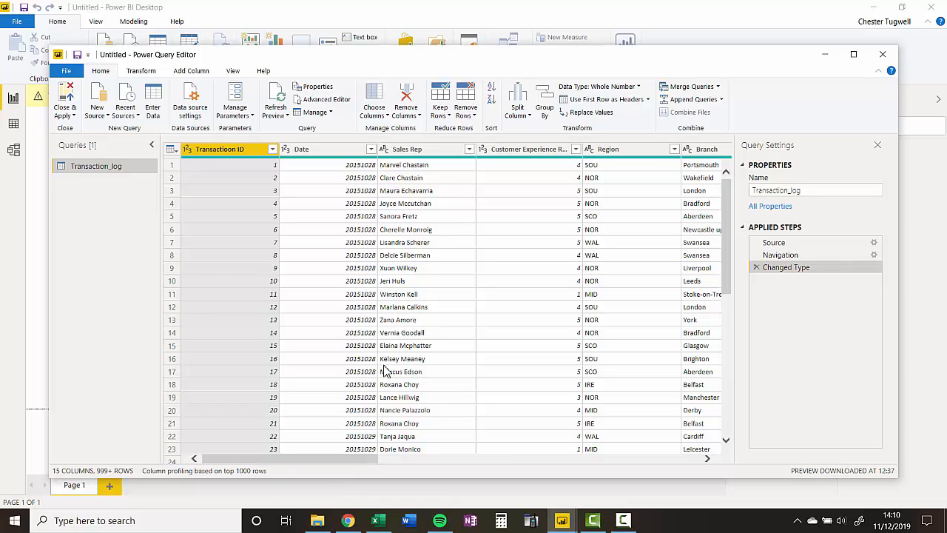
{"action": "left_click", "coordinate": [352, 153]}
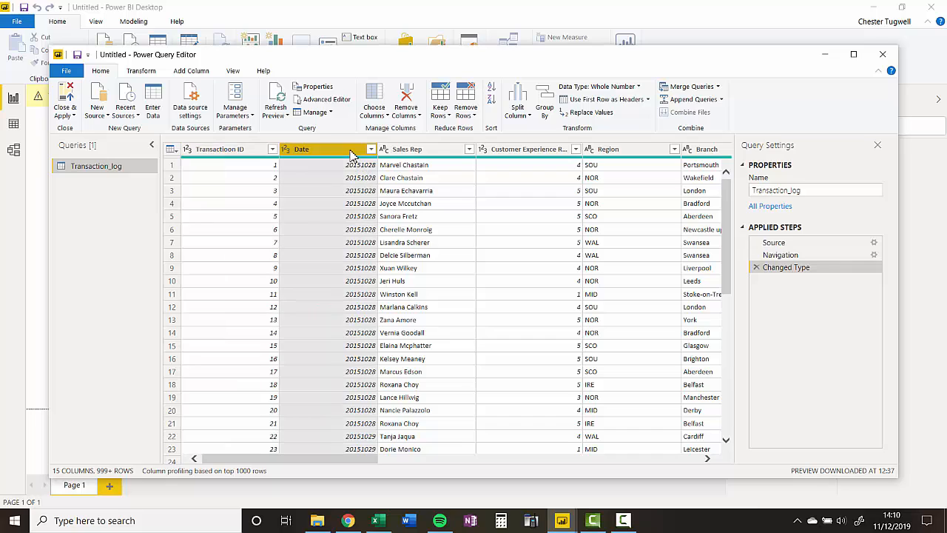
{"action": "left_click", "coordinate": [143, 72]}
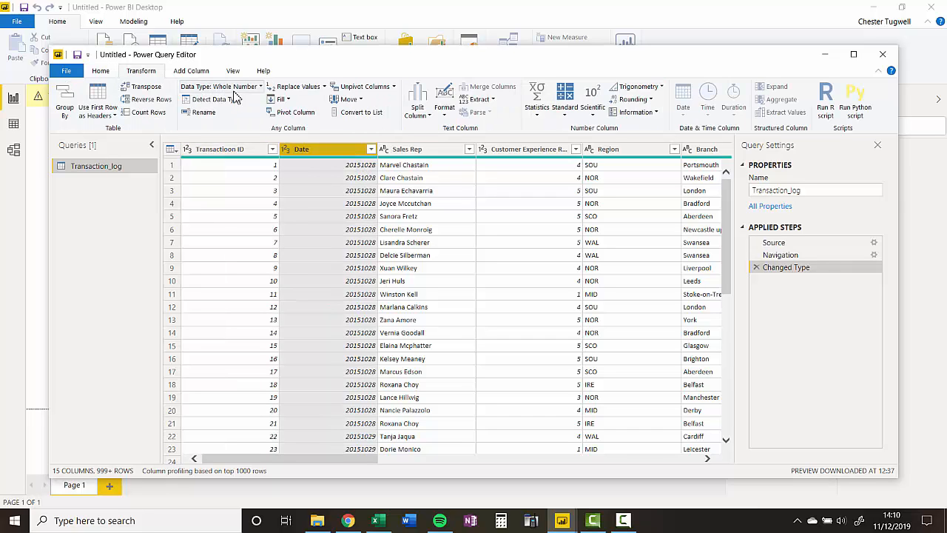
{"action": "left_click", "coordinate": [259, 86]}
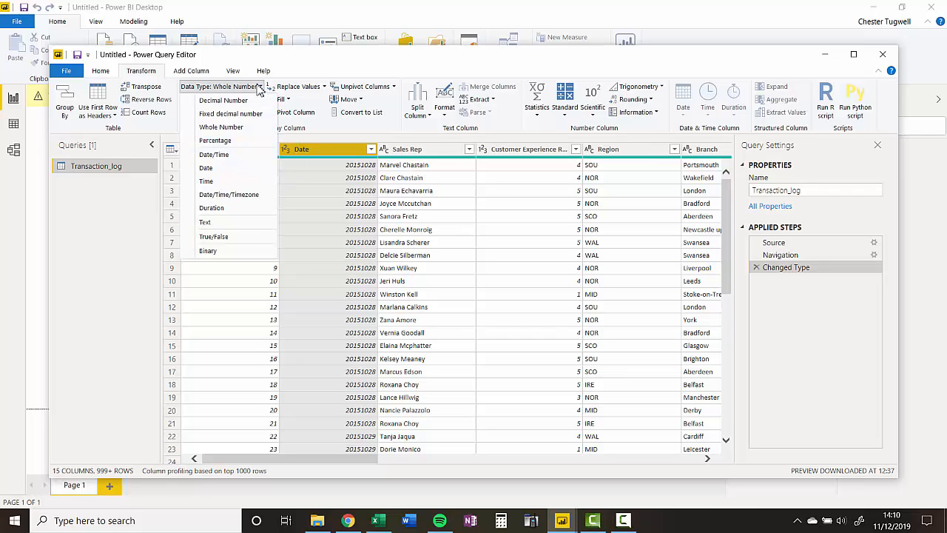
{"action": "left_click", "coordinate": [212, 222]}
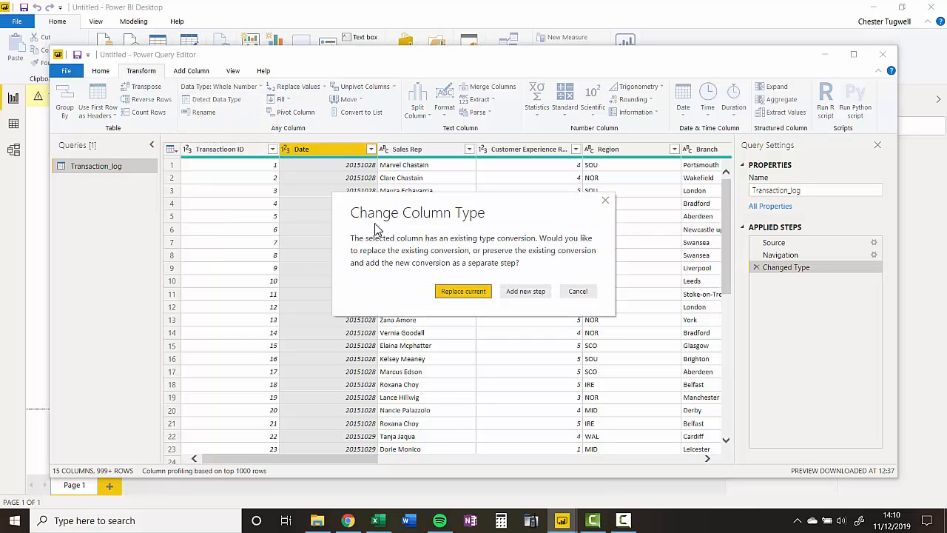
{"action": "left_click", "coordinate": [520, 292]}
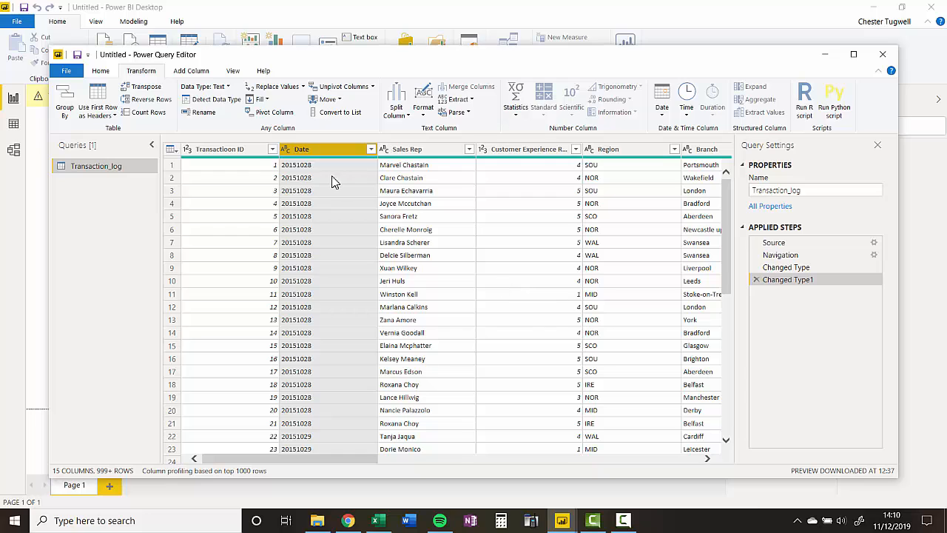
Step: Convert the Date column from Text to the Date data type as another separate step
{"action": "left_click", "coordinate": [225, 86]}
{"action": "left_click", "coordinate": [216, 170]}
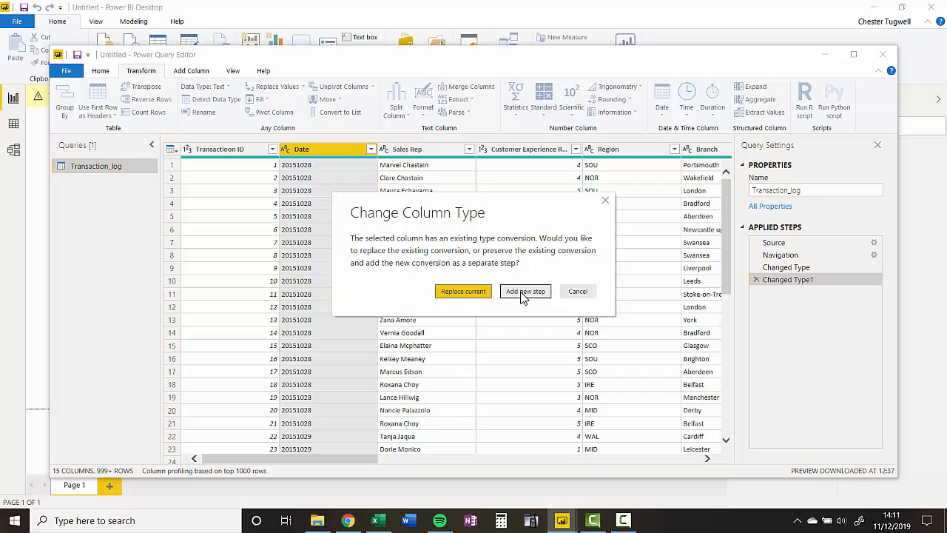
{"action": "left_click", "coordinate": [524, 294]}
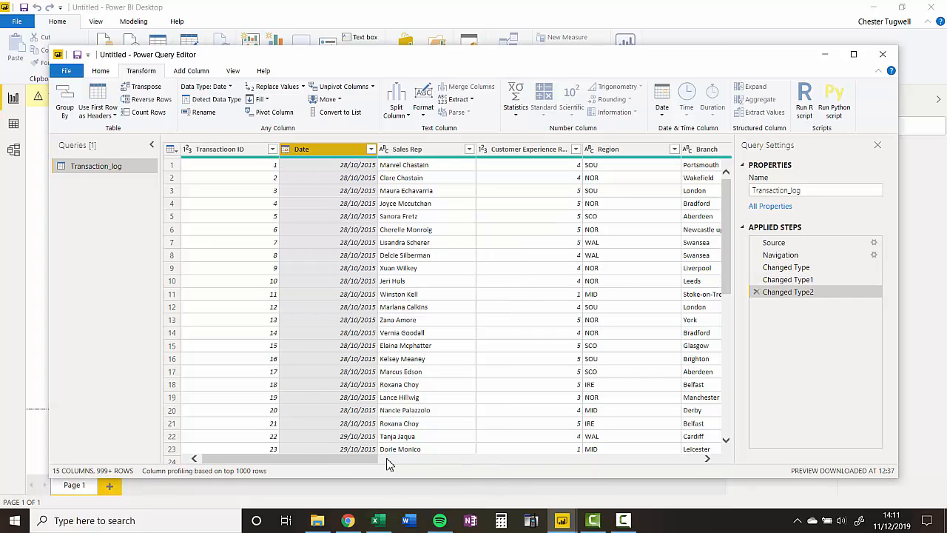
Step: Split the Product Description column at each occurrence of a custom delimiter consisting of a hyphen with a space on both sides
{"action": "left_click_drag", "start_coordinate": [374, 461], "coordinate": [584, 475]}
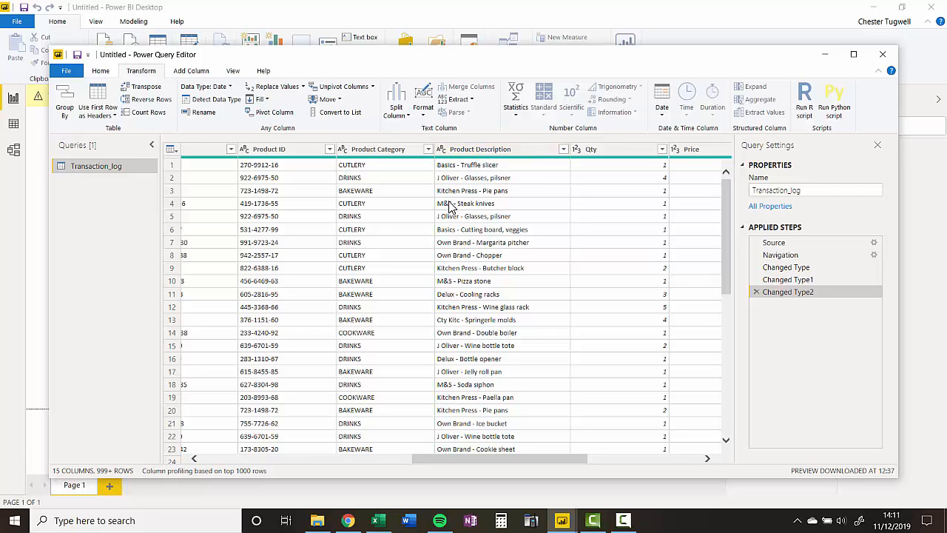
{"action": "left_click", "coordinate": [464, 151]}
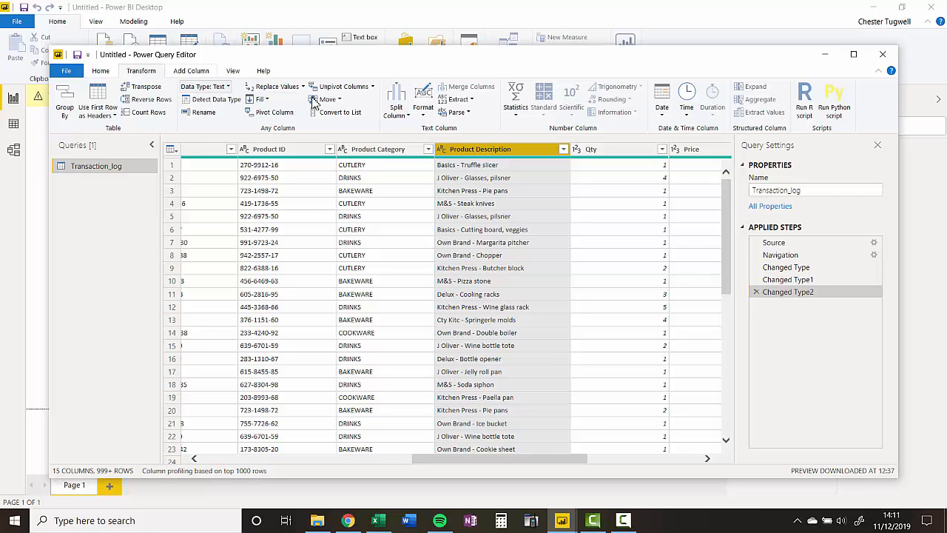
{"action": "left_click", "coordinate": [396, 107]}
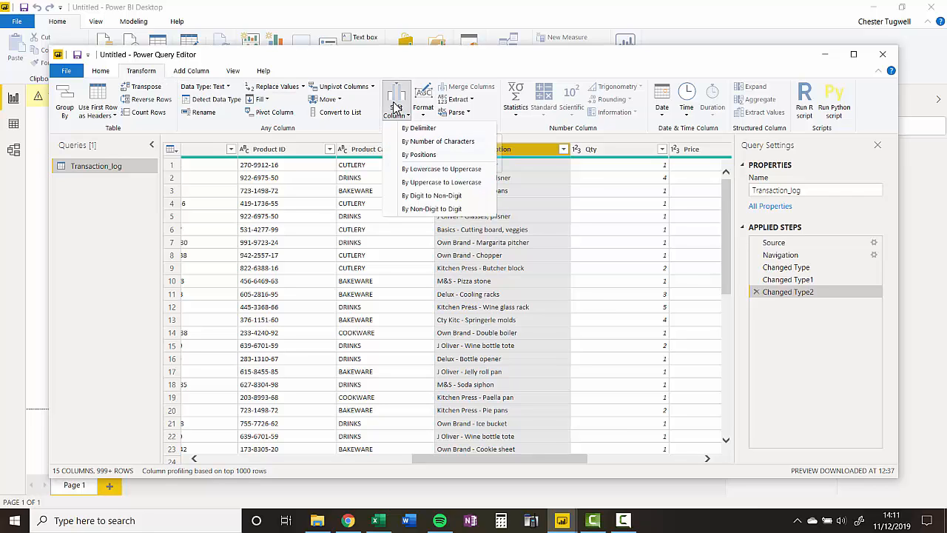
{"action": "left_click", "coordinate": [407, 142]}
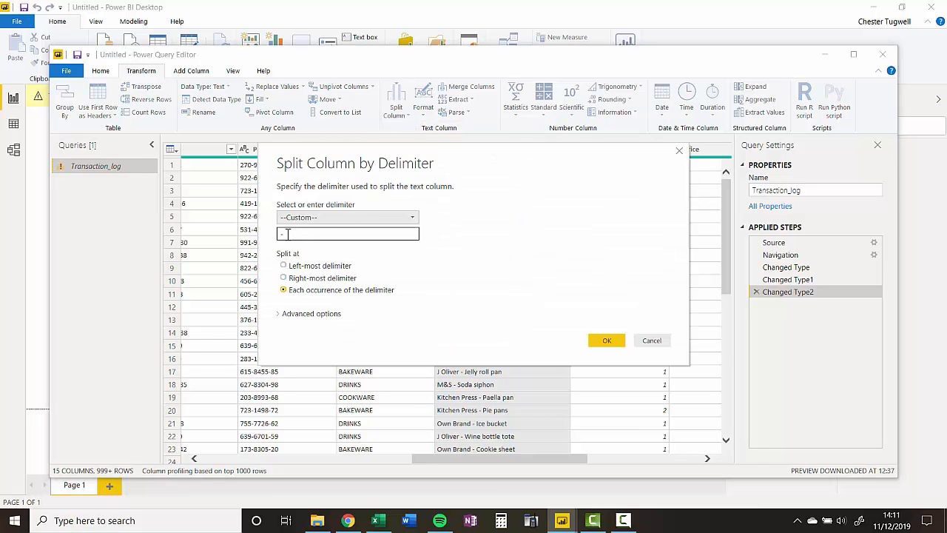
{"action": "left_click", "coordinate": [282, 234]}
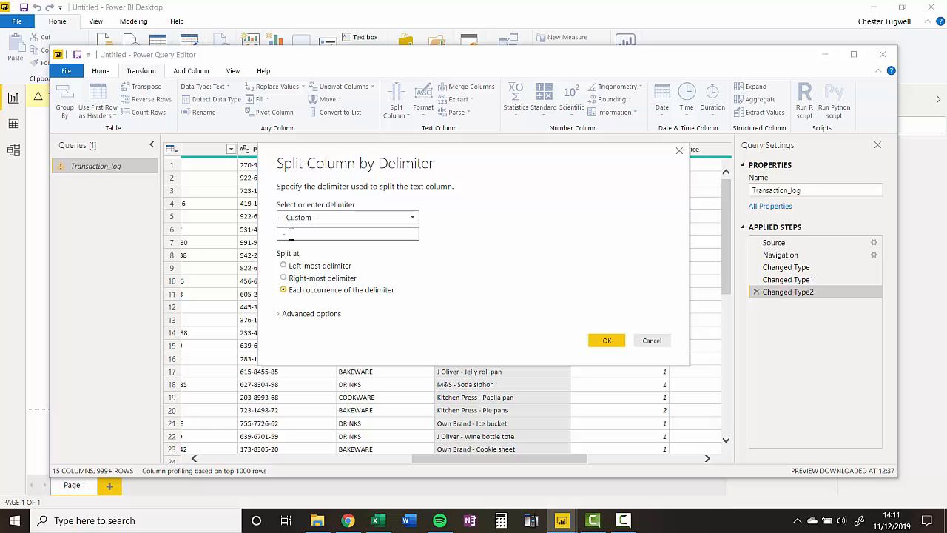
{"action": "left_click", "coordinate": [351, 219]}
{"action": "left_click", "coordinate": [488, 198]}
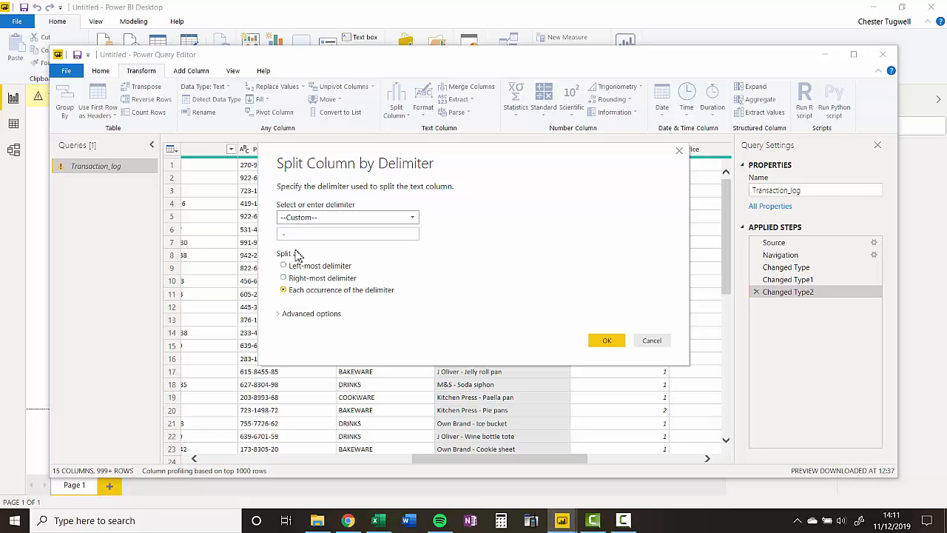
{"action": "left_click", "coordinate": [606, 340]}
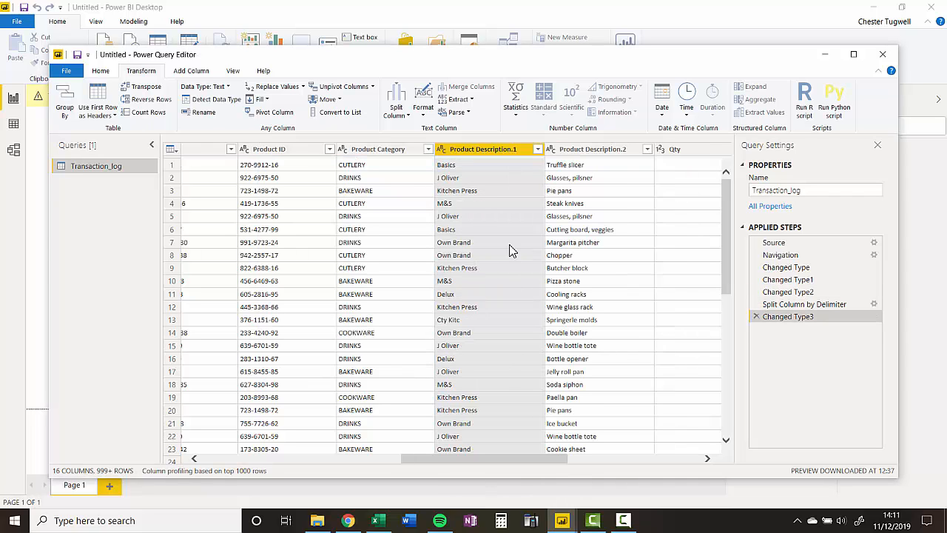
Step: Rename the two split columns, Product Description.1 as Brand and Product Description.2 as Product Description
{"action": "double_click", "coordinate": [471, 150]}
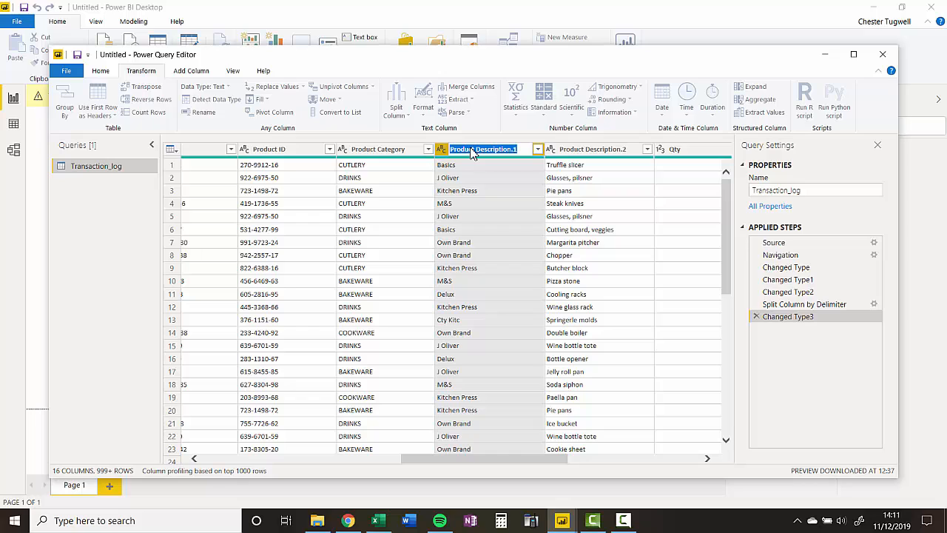
{"action": "type", "text": "Brand"}
{"action": "left_click", "coordinate": [624, 150]}
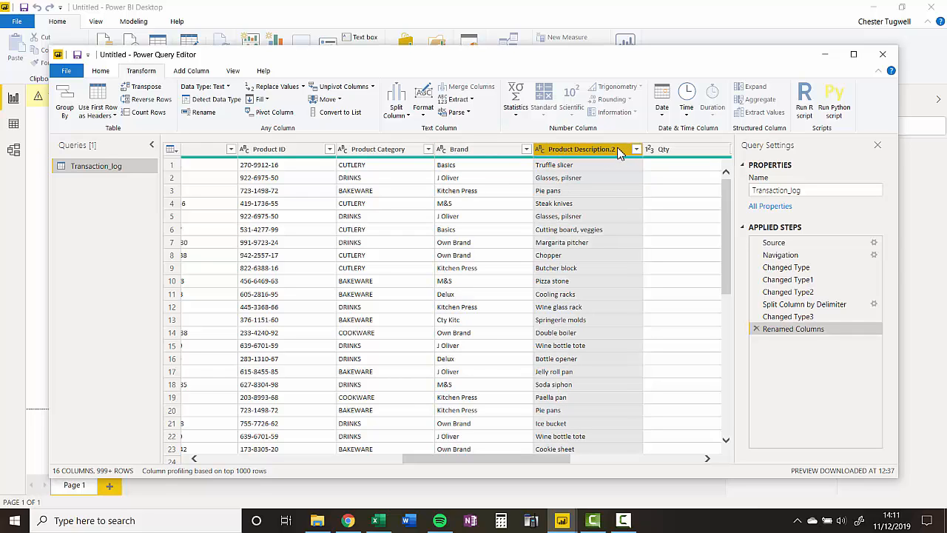
{"action": "double_click", "coordinate": [617, 147]}
{"action": "left_click", "coordinate": [618, 148]}
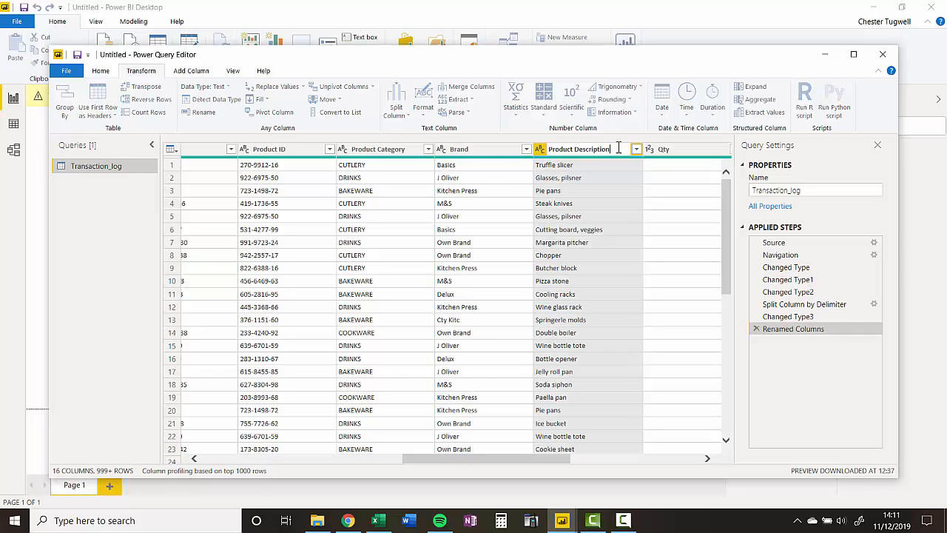
{"action": "key", "text": "Return"}
{"action": "left_click", "coordinate": [602, 182]}
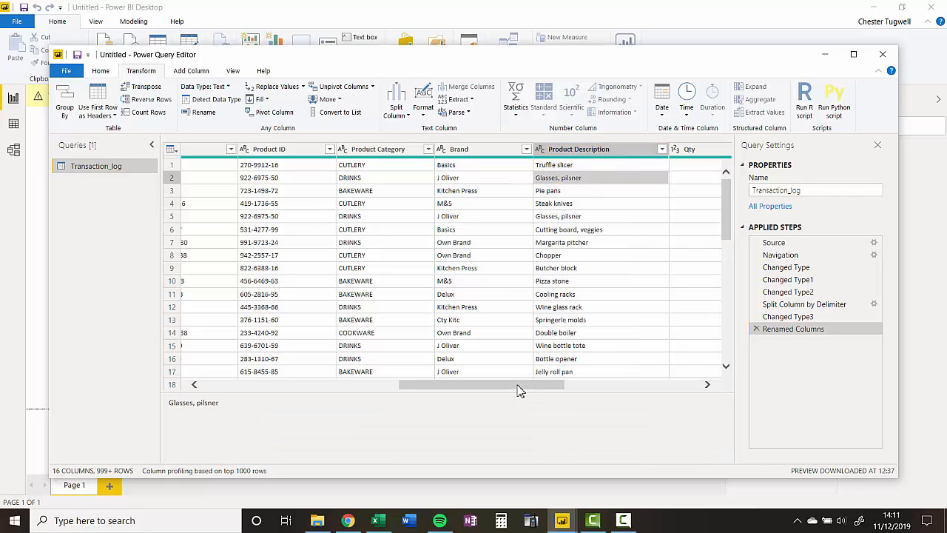
Step: Start a new custom column in the Transaction_log query and name it Revenue
{"action": "left_click_drag", "start_coordinate": [518, 391], "coordinate": [624, 390]}
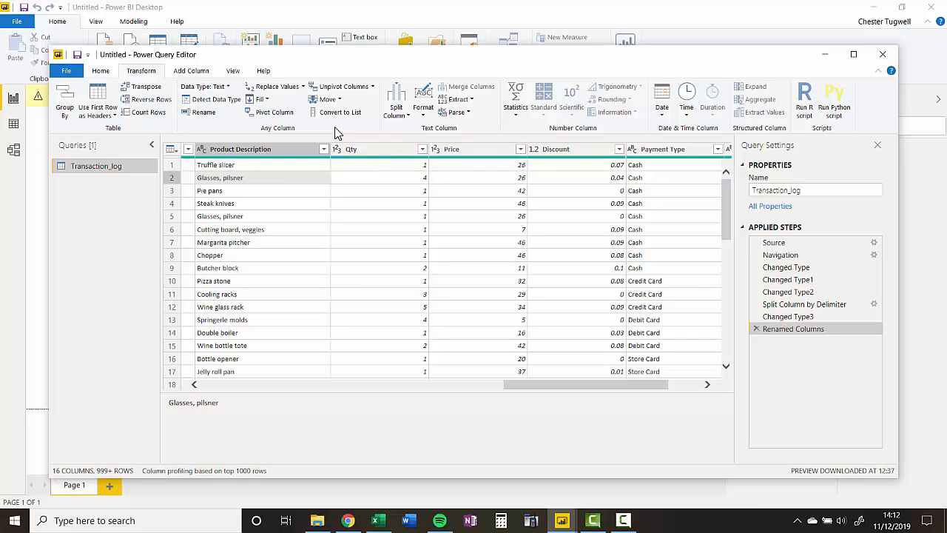
{"action": "left_click", "coordinate": [202, 72]}
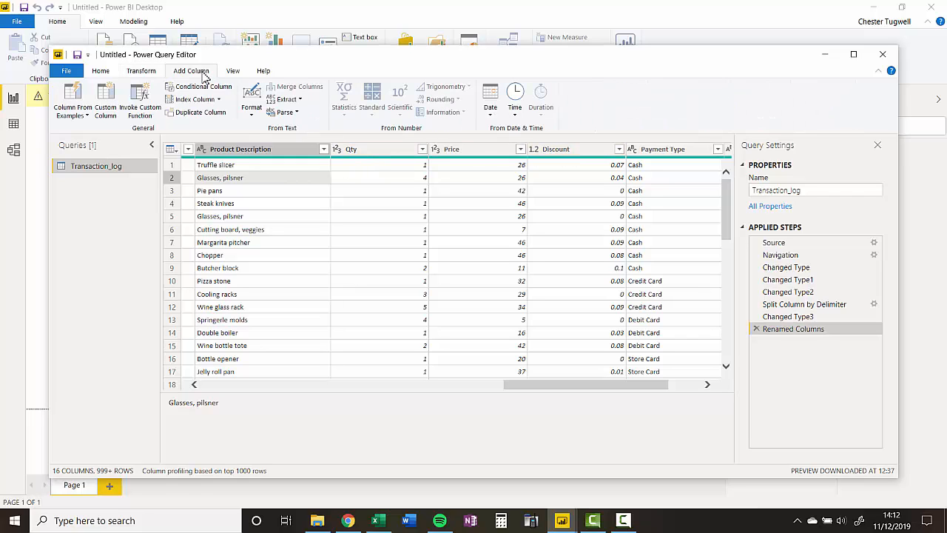
{"action": "left_click", "coordinate": [113, 104]}
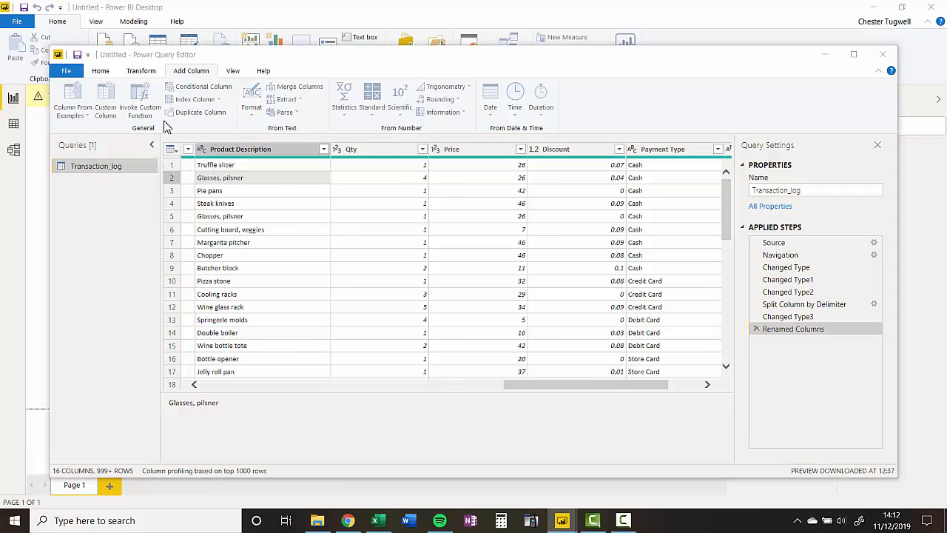
{"action": "left_click_drag", "start_coordinate": [319, 190], "coordinate": [215, 188]}
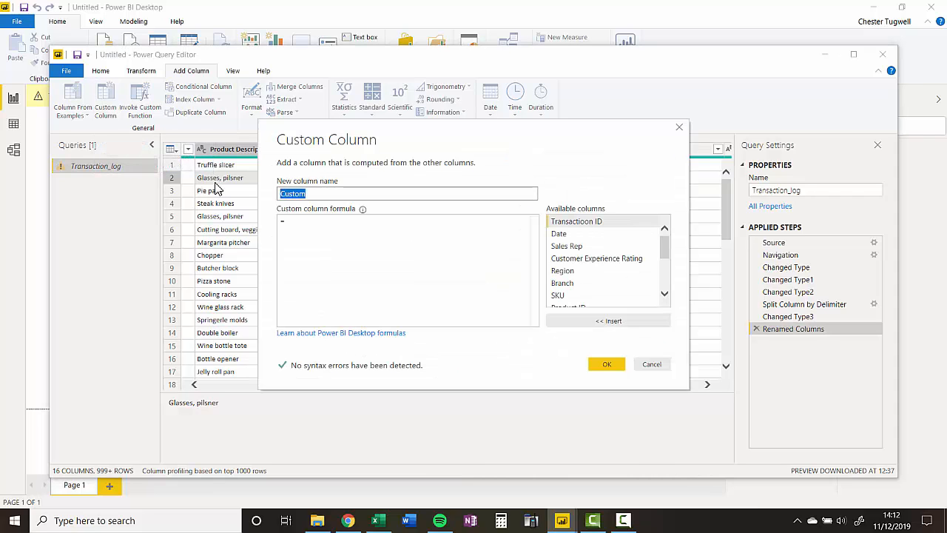
{"action": "type", "text": "Revenue"}
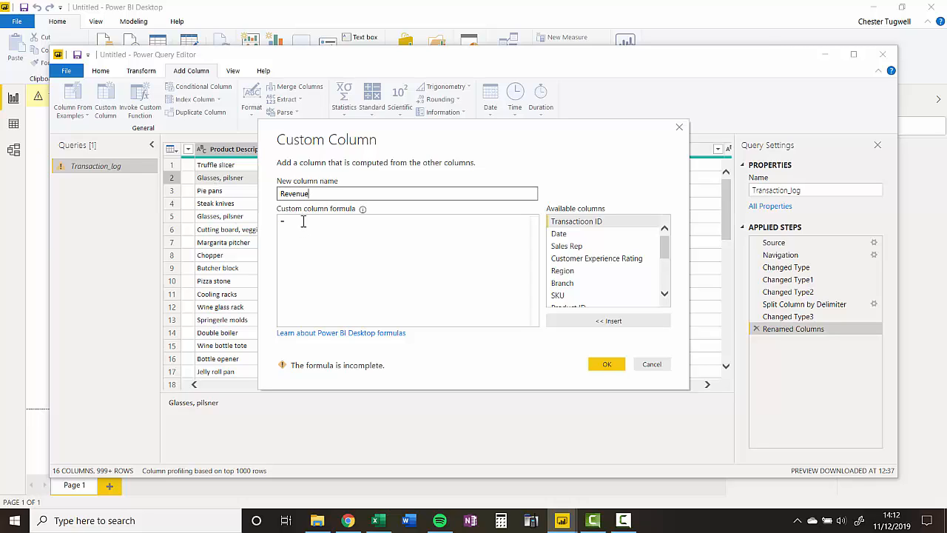
Step: Define the Revenue column with the formula [Qty]*[Price]*(1-[Discount]) and add it to the table
{"action": "left_click", "coordinate": [303, 221]}
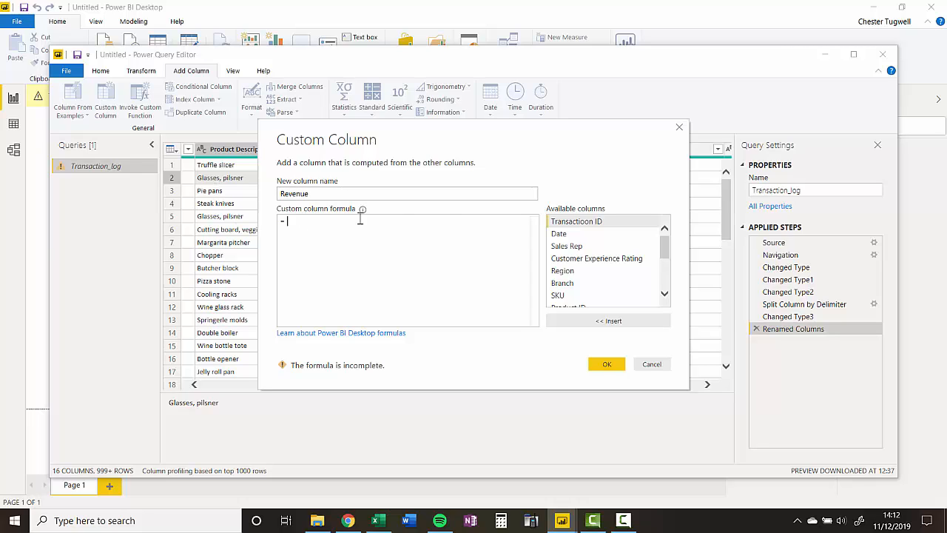
{"action": "left_click_drag", "start_coordinate": [663, 245], "coordinate": [664, 292]}
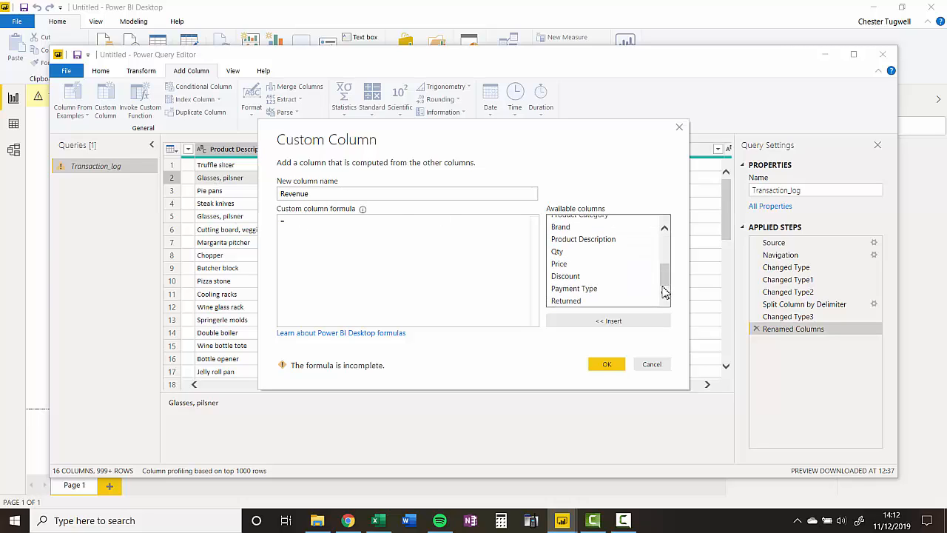
{"action": "double_click", "coordinate": [559, 252]}
{"action": "type", "text": "*"}
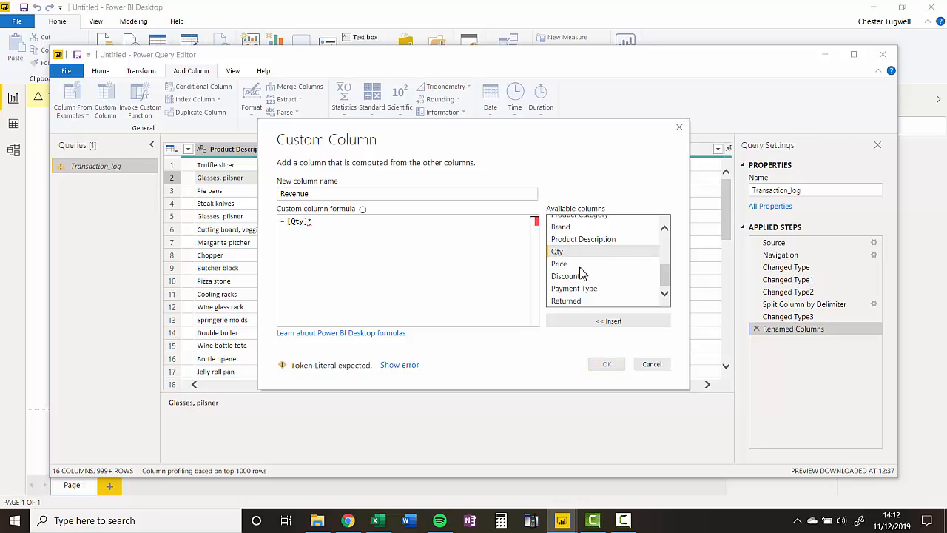
{"action": "double_click", "coordinate": [574, 268]}
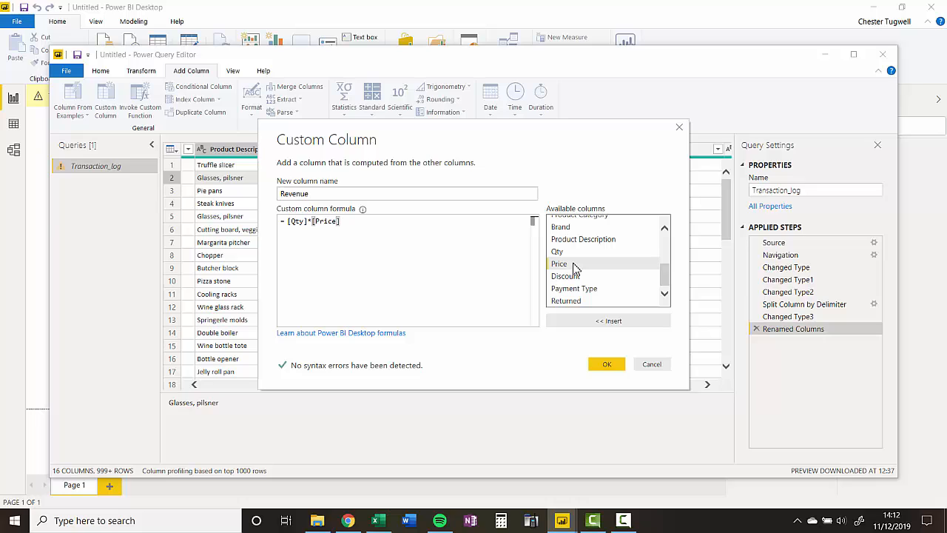
{"action": "type", "text": "*("}
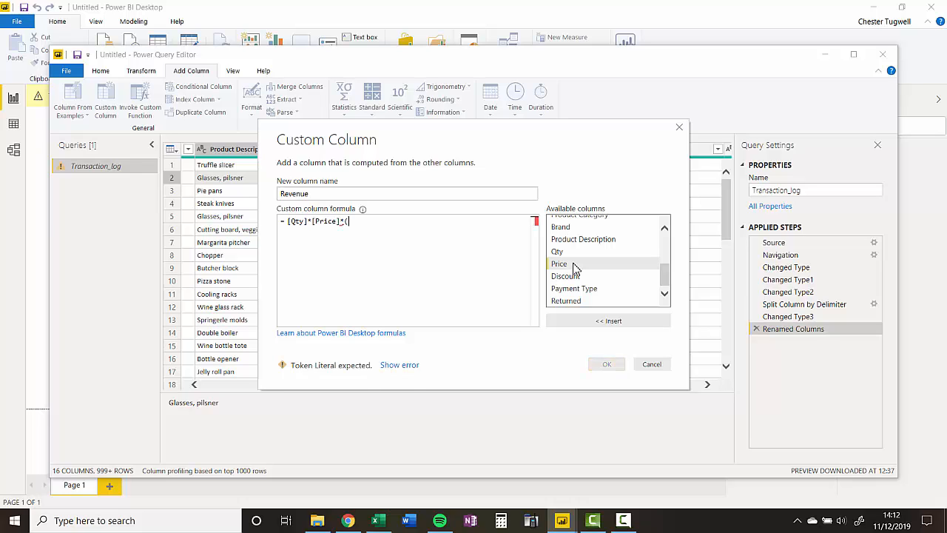
{"action": "type", "text": "1-"}
{"action": "double_click", "coordinate": [570, 276]}
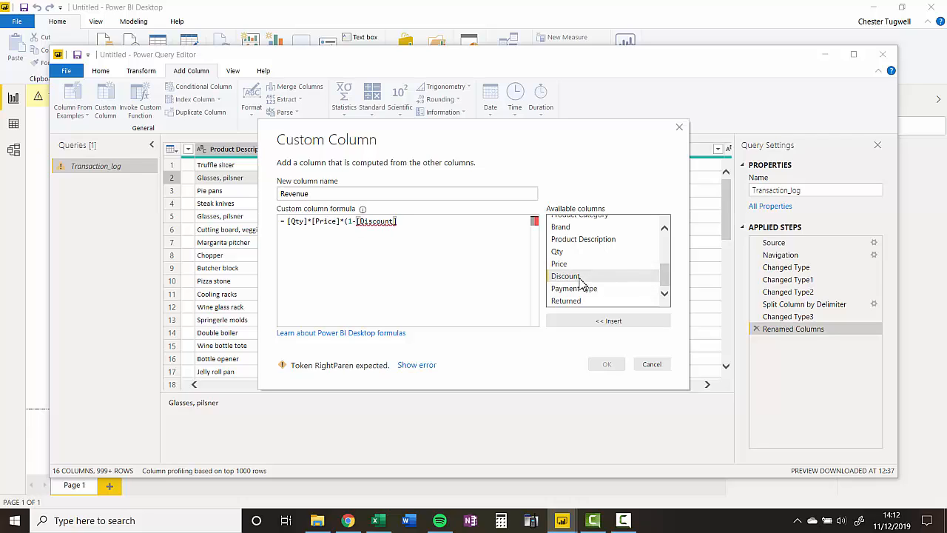
{"action": "type", "text": ")"}
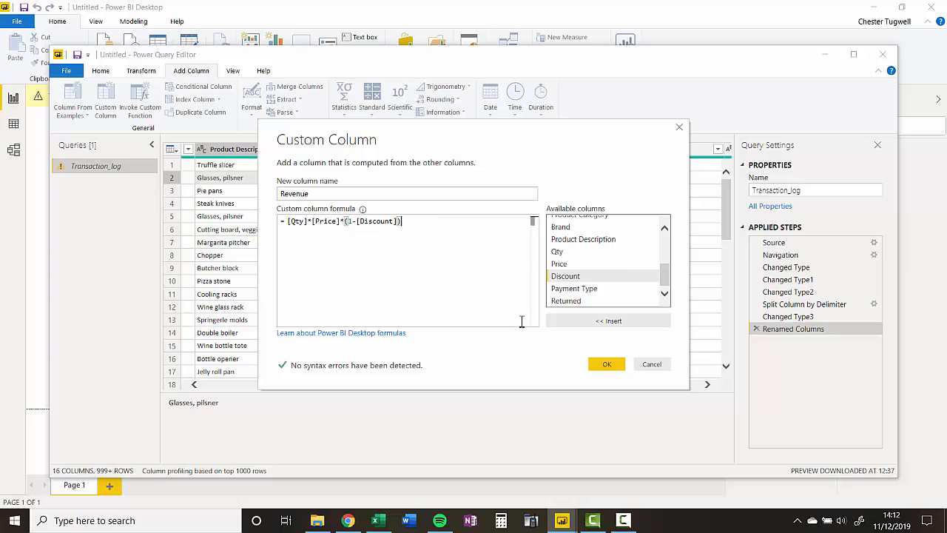
{"action": "left_click", "coordinate": [607, 363]}
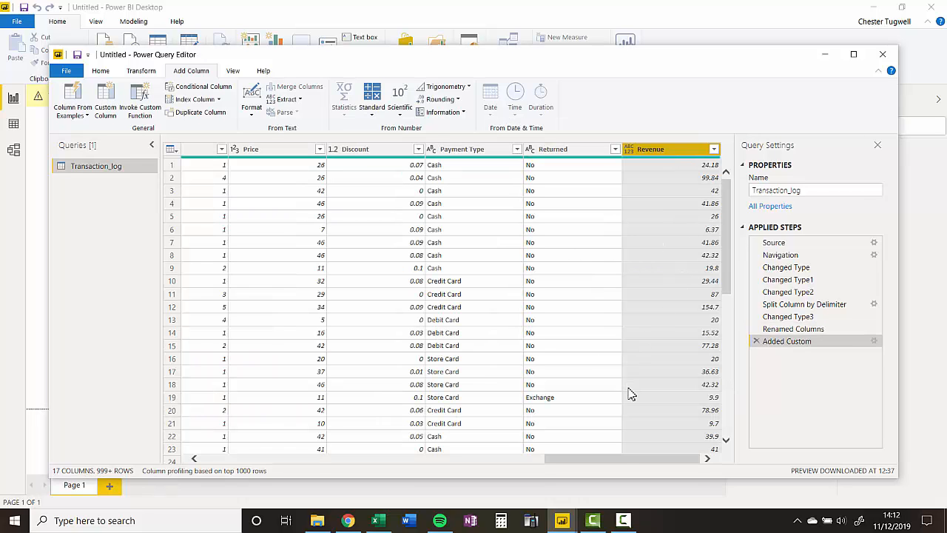
Step: Filter the Date column of the Transaction_log query to keep only Year To Date rows
{"action": "left_click_drag", "start_coordinate": [622, 460], "coordinate": [229, 489]}
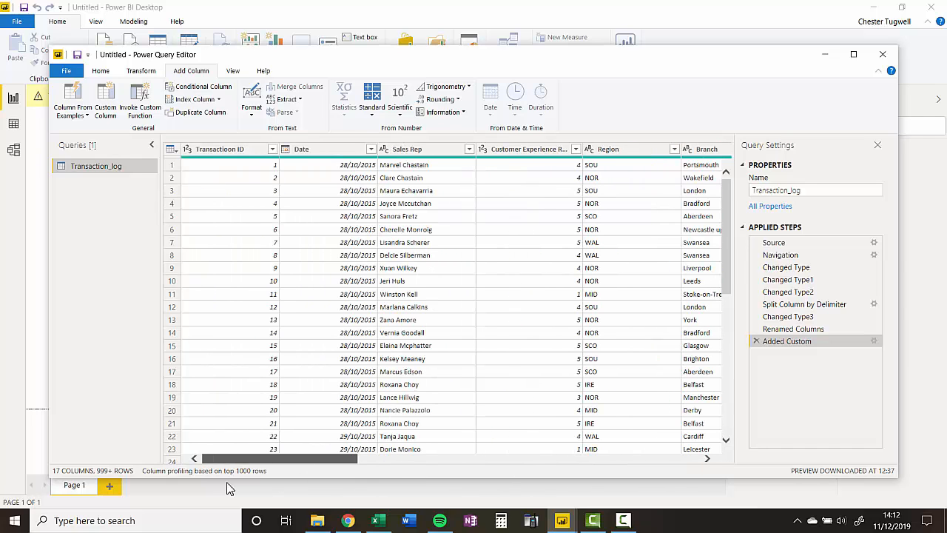
{"action": "left_click", "coordinate": [370, 150]}
{"action": "mouse_move", "coordinate": [235, 246]}
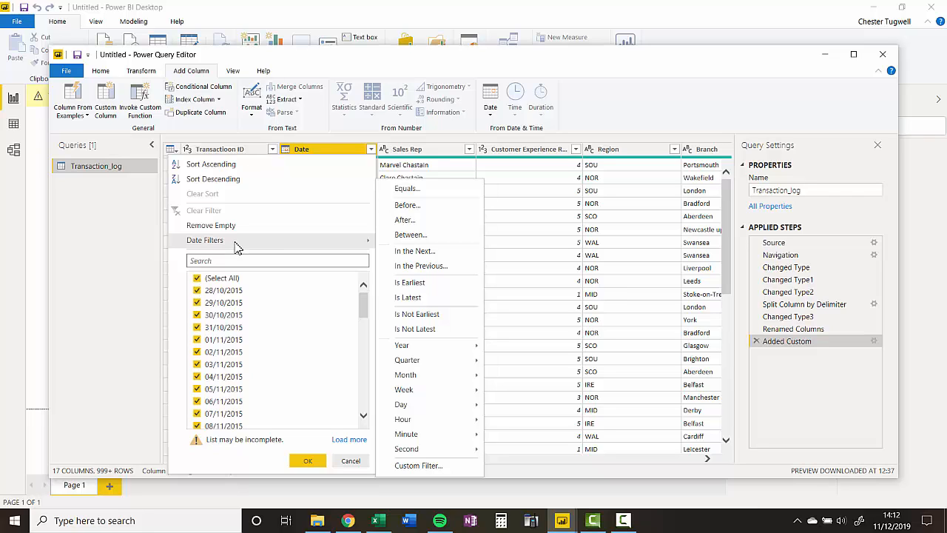
{"action": "mouse_move", "coordinate": [421, 348]}
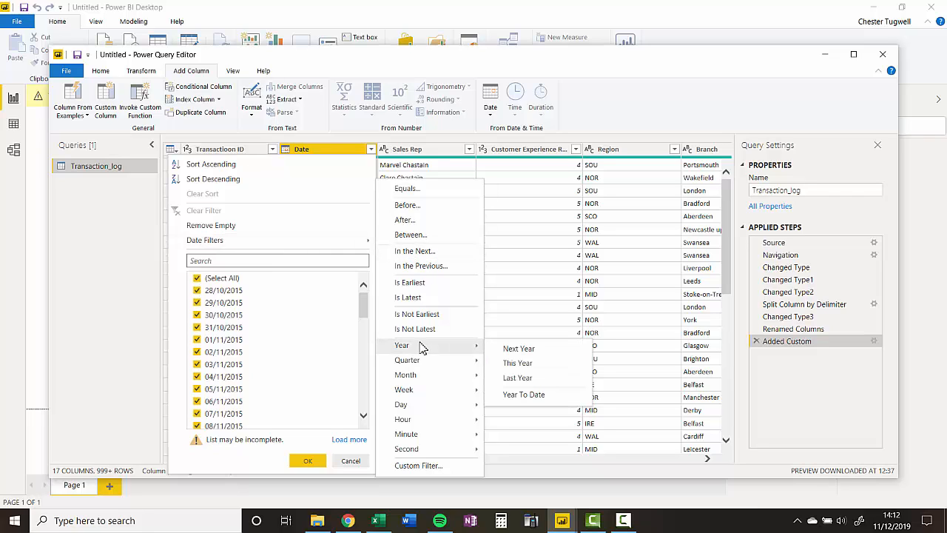
{"action": "left_click", "coordinate": [538, 395]}
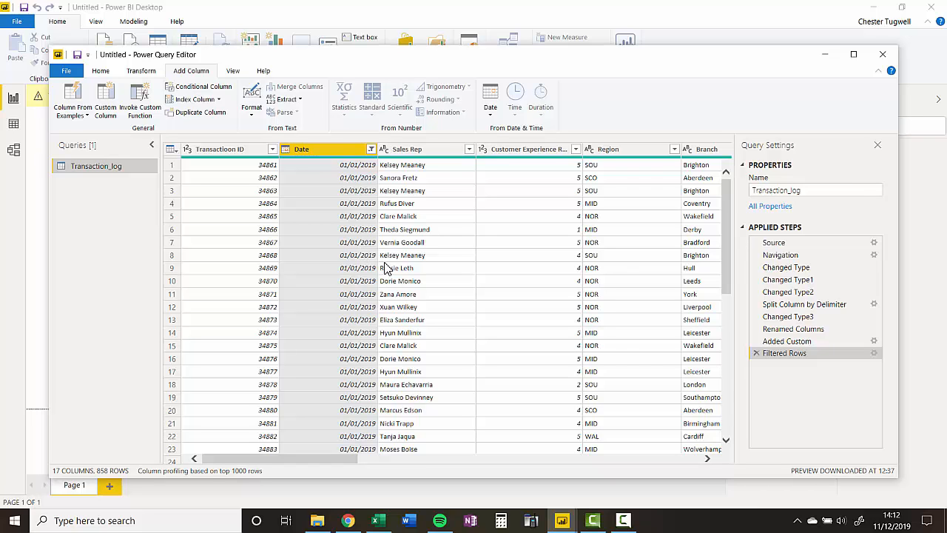
Step: Start a Group By on the SKU, Brand and Product Description columns together
{"action": "left_click_drag", "start_coordinate": [360, 464], "coordinate": [501, 469]}
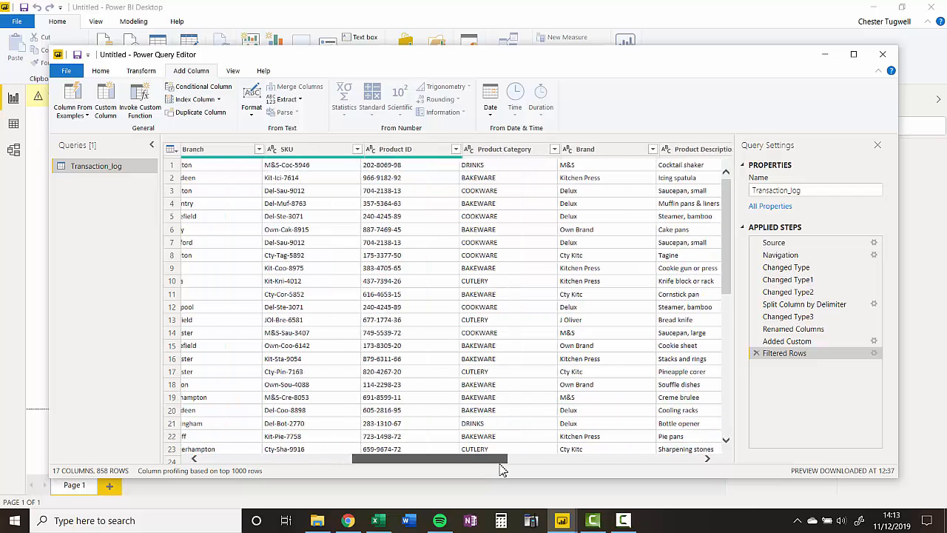
{"action": "left_click", "coordinate": [310, 153]}
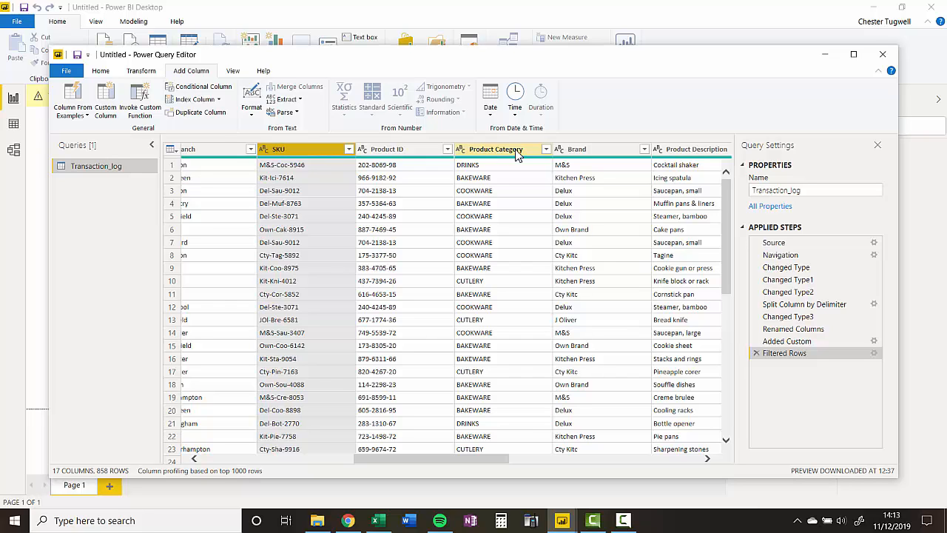
{"action": "left_click", "coordinate": [577, 150], "text": "ctrl"}
{"action": "left_click", "coordinate": [665, 153], "text": "ctrl"}
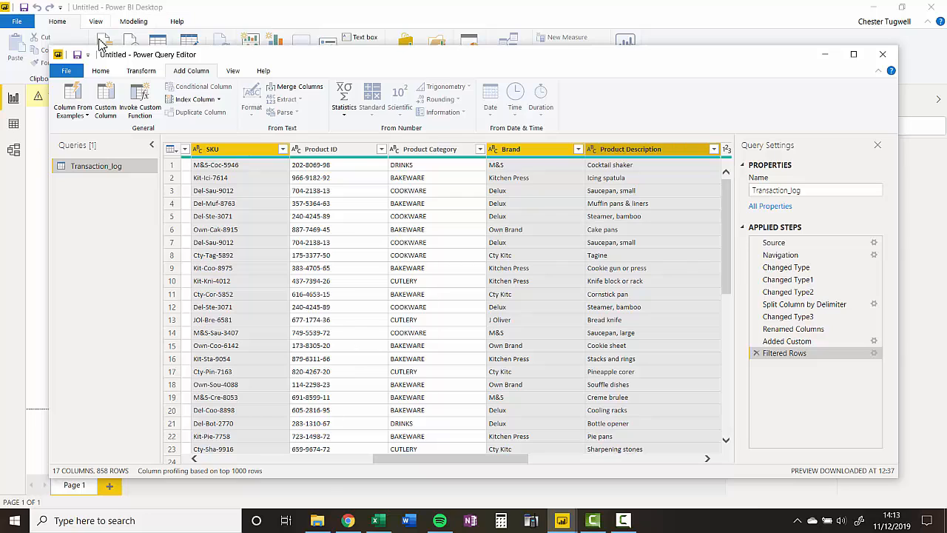
{"action": "left_click", "coordinate": [102, 72]}
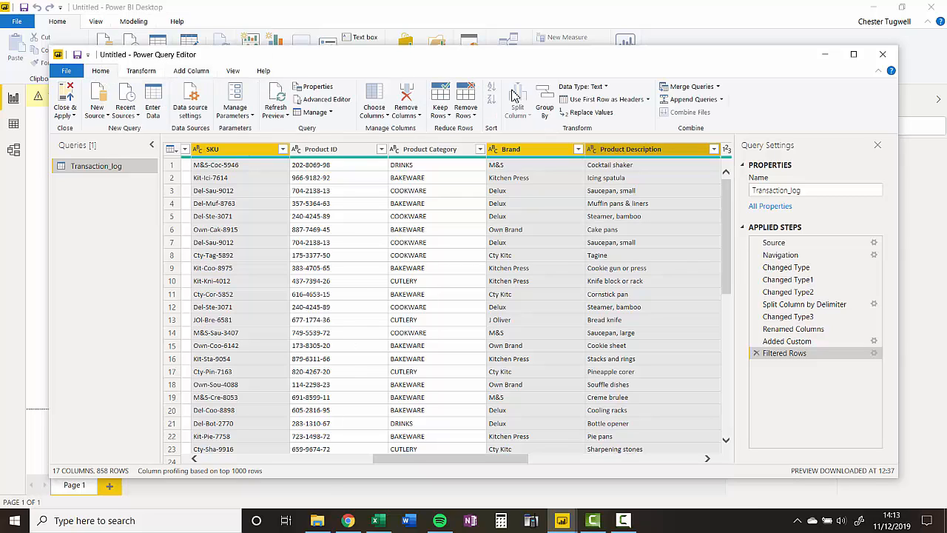
{"action": "left_click", "coordinate": [546, 106]}
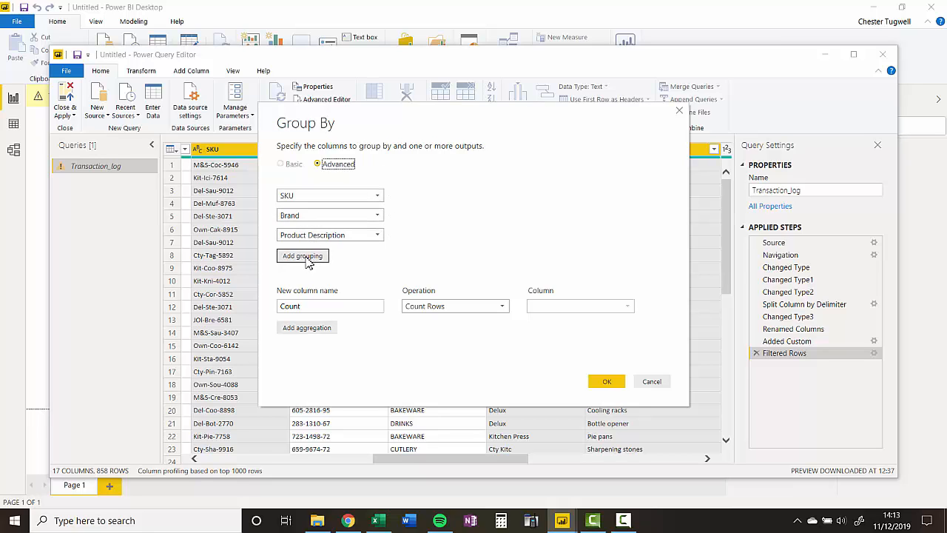
Step: Define the grouping's output column as Revenue (Total), calculated as the Sum of the Revenue column, and apply the grouping
{"action": "left_click", "coordinate": [307, 306]}
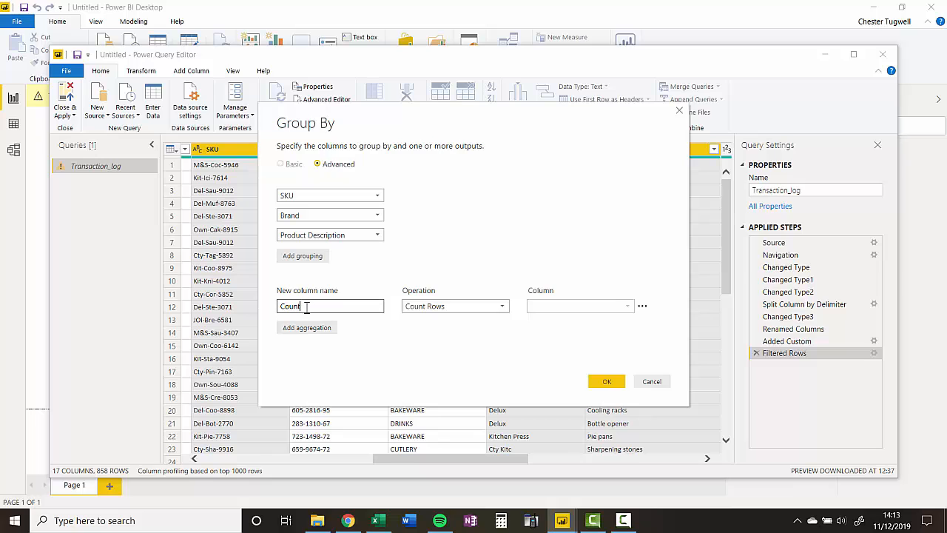
{"action": "double_click", "coordinate": [303, 306]}
{"action": "type", "text": "Reb"}
{"action": "left_click", "coordinate": [453, 306]}
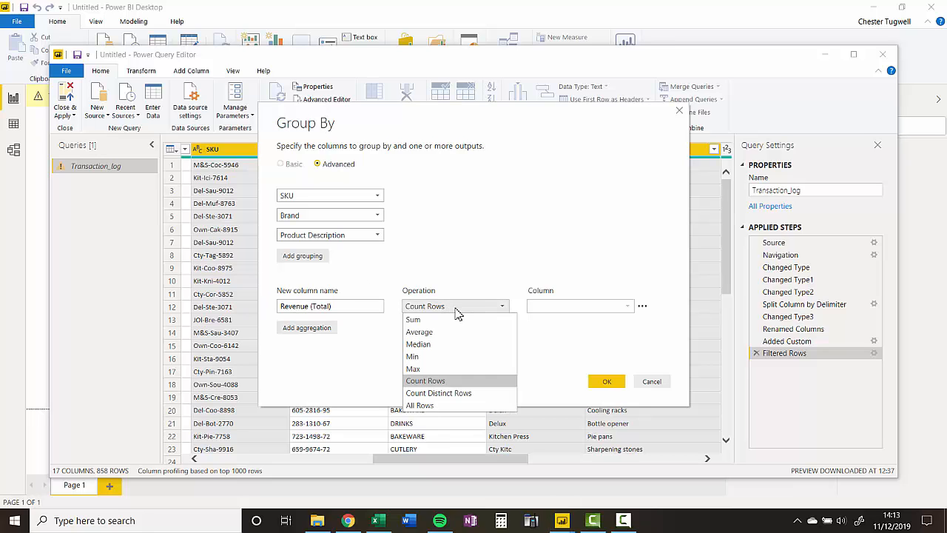
{"action": "left_click", "coordinate": [431, 321]}
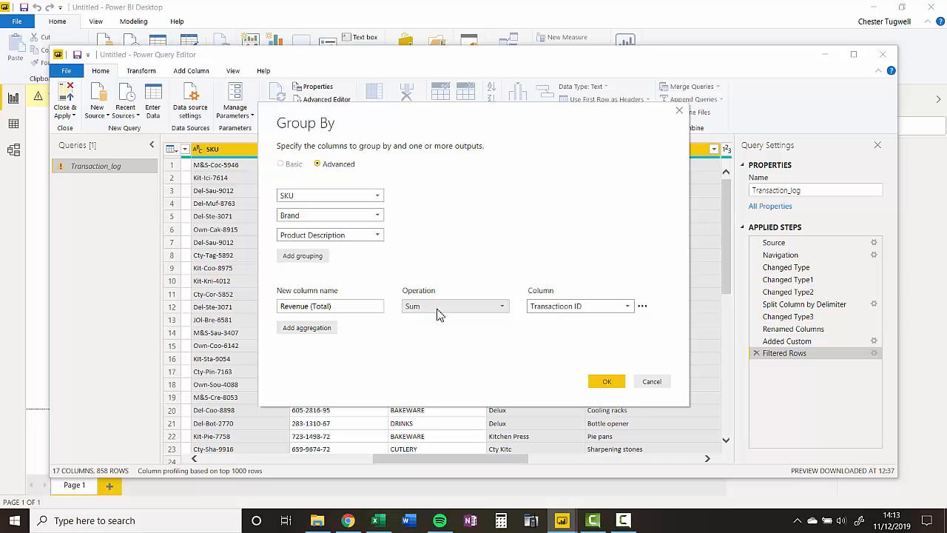
{"action": "left_click", "coordinate": [611, 306]}
{"action": "left_click", "coordinate": [594, 294]}
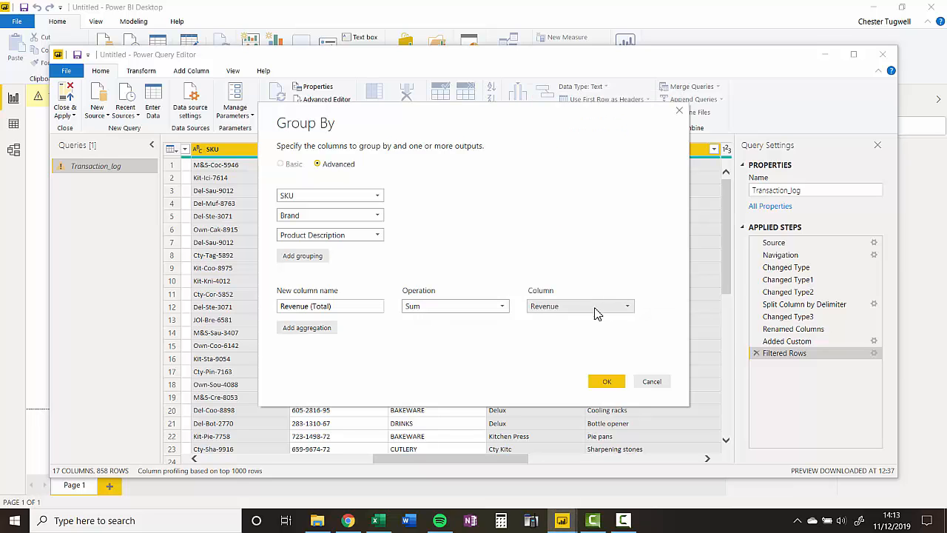
{"action": "left_click", "coordinate": [607, 381]}
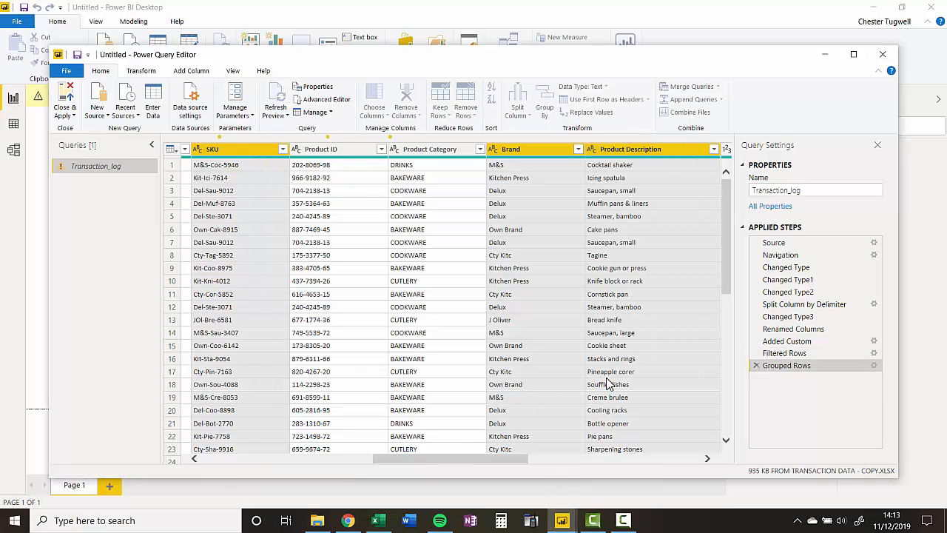